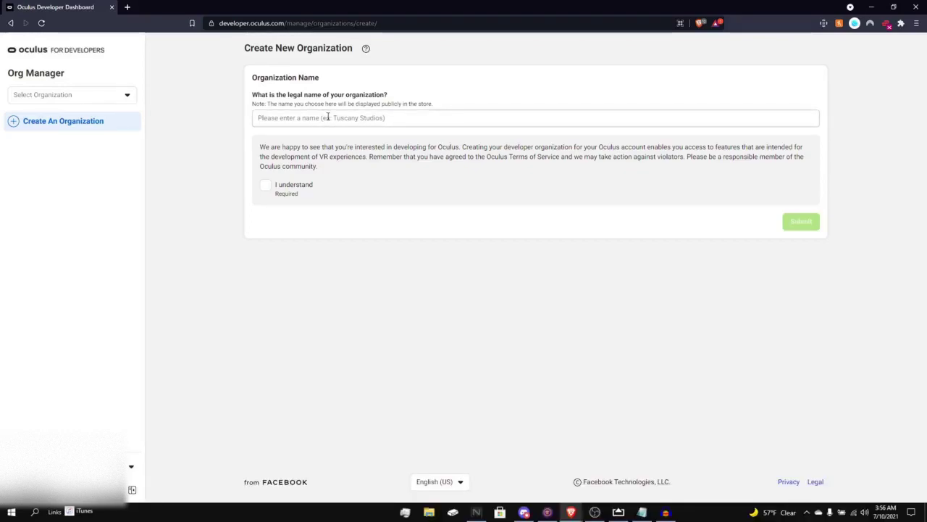
Enter 'YT 123123' as the organization's legal name, tick the terms box, and accept the developer agreement.
{"action": "left_click", "coordinate": [328, 117]}
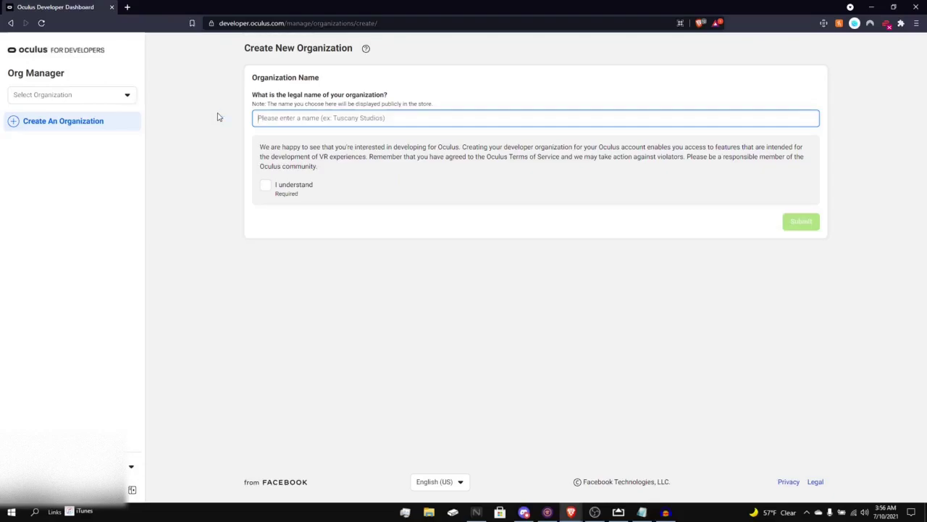
{"action": "left_click", "coordinate": [125, 94]}
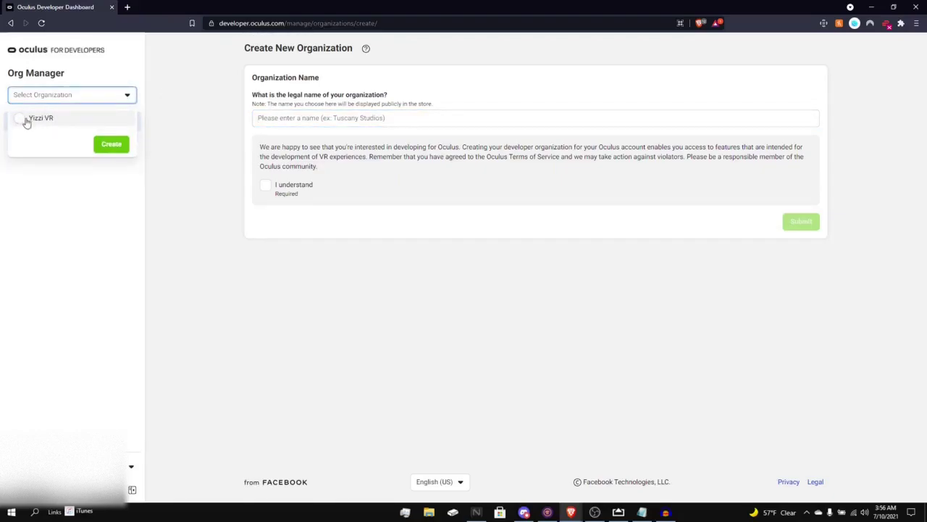
{"action": "left_click", "coordinate": [58, 178]}
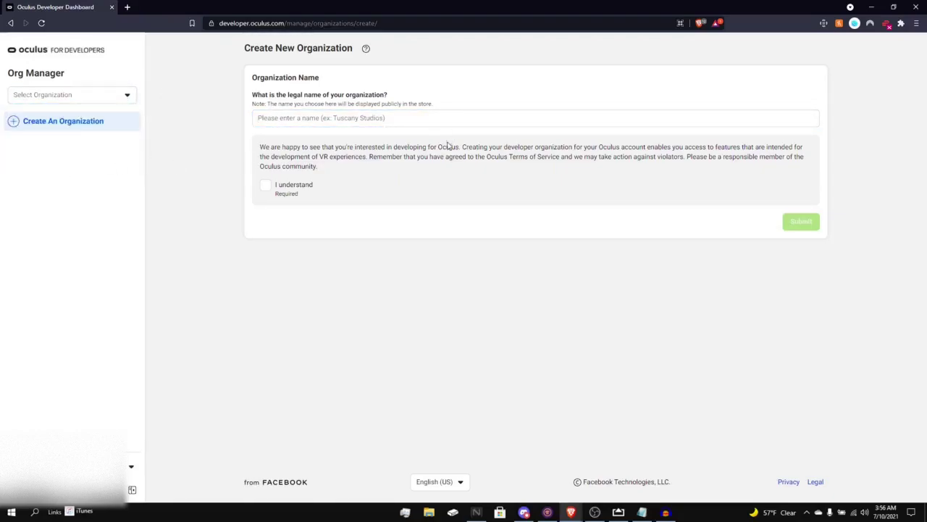
{"action": "left_click", "coordinate": [398, 23]}
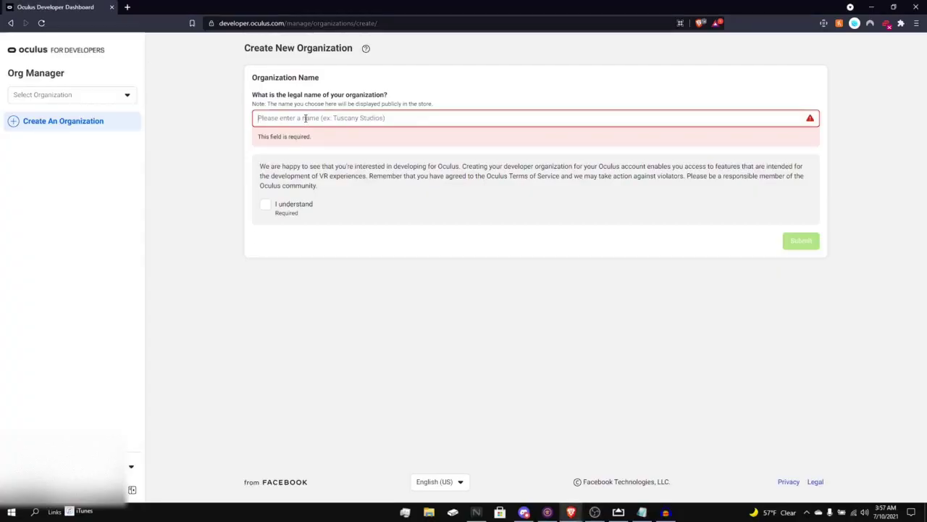
{"action": "type", "text": "YT 123123"}
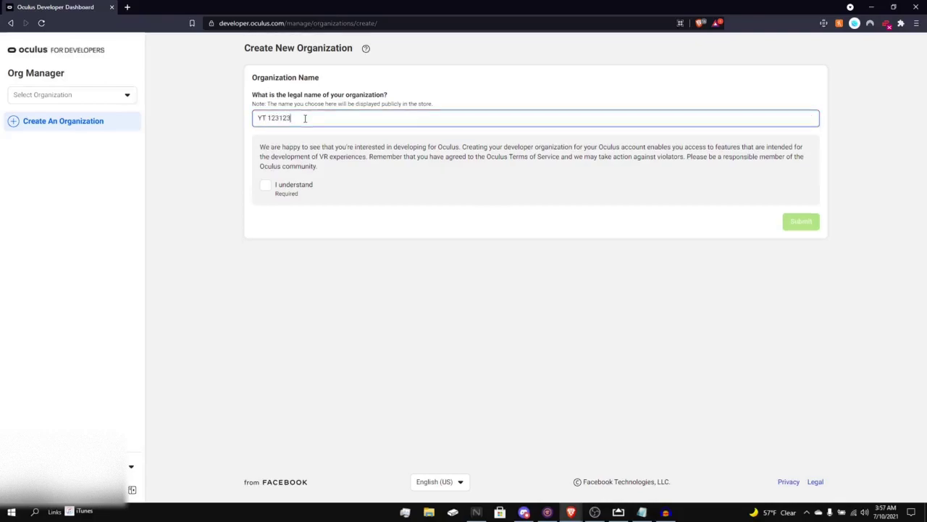
{"action": "left_click", "coordinate": [266, 186]}
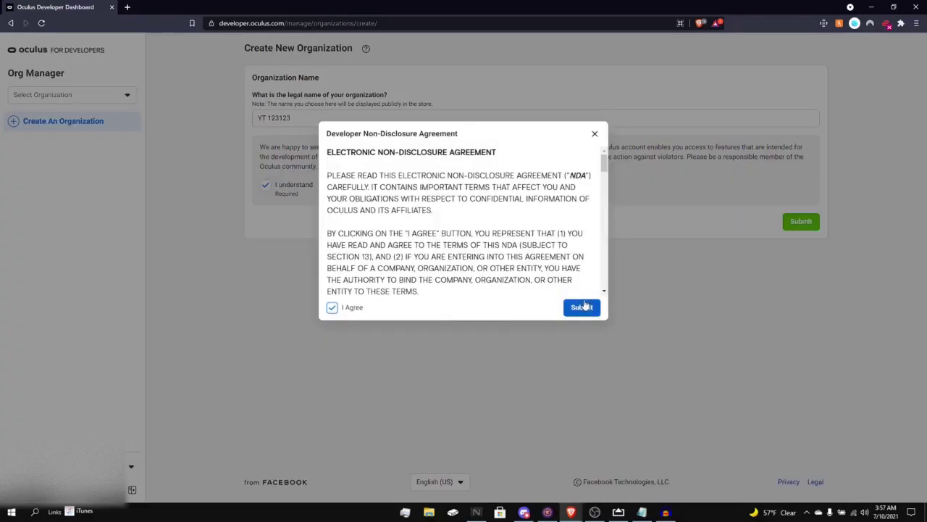
{"action": "left_click", "coordinate": [581, 307]}
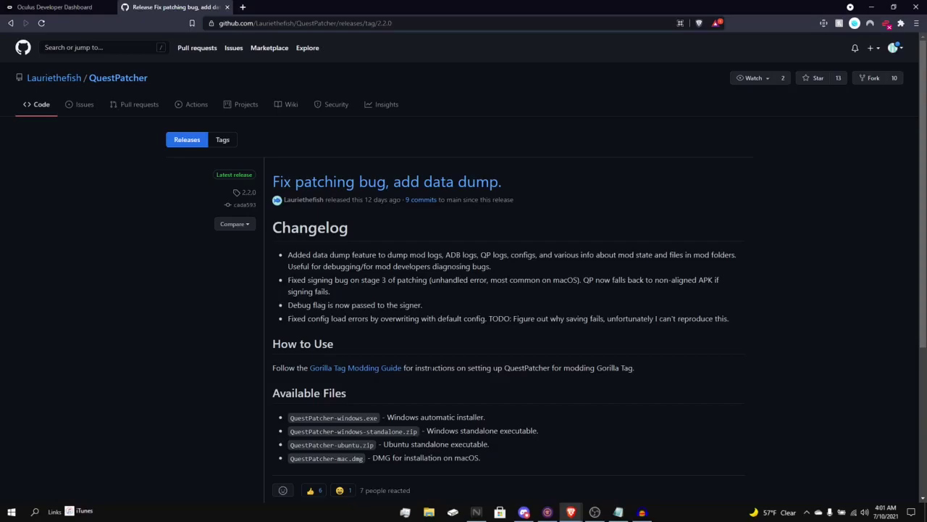
Scroll the QuestPatcher 2.2.0 release page down to its Assets list for QuestPatcher-windows.exe.
{"action": "left_click", "coordinate": [307, 23]}
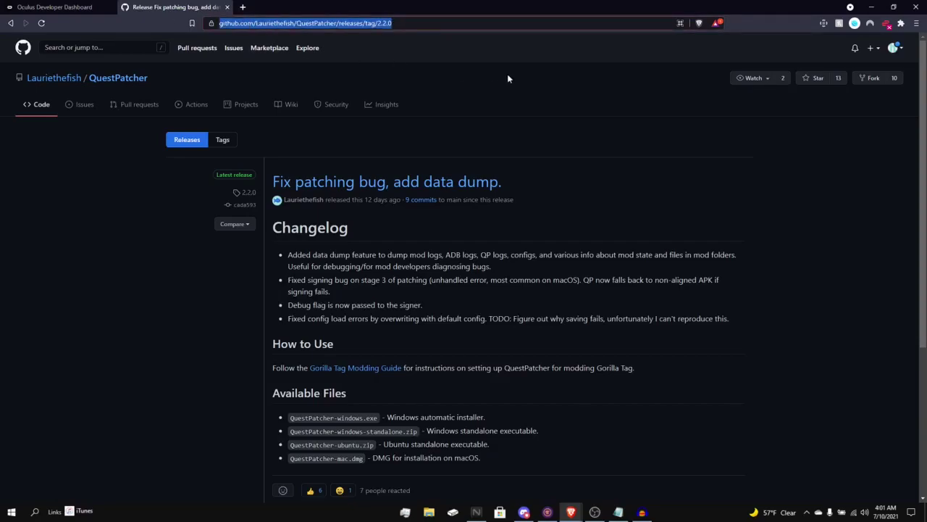
{"action": "left_click", "coordinate": [507, 77]}
{"action": "left_click_drag", "start_coordinate": [288, 418], "coordinate": [479, 461]}
{"action": "left_click", "coordinate": [477, 474]}
{"action": "scroll", "coordinate": [477, 474], "scroll_direction": "down", "scroll_amount": 3}
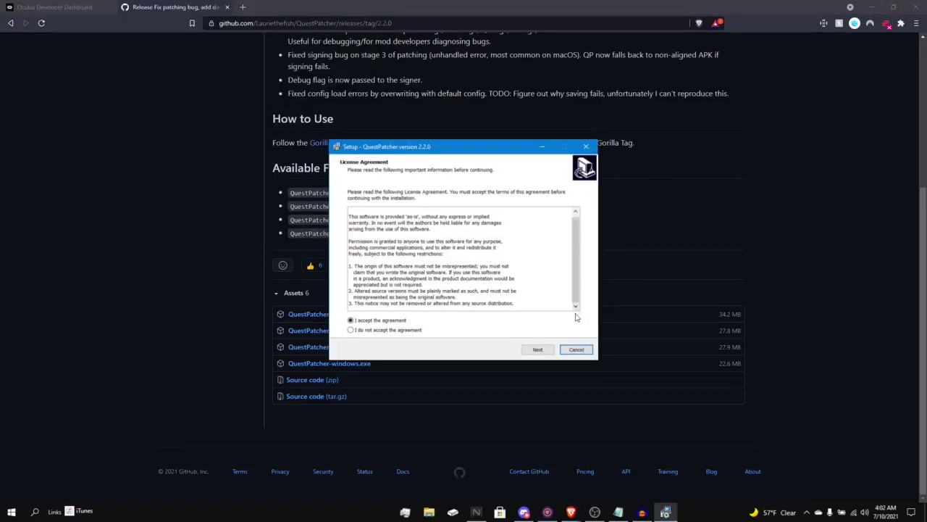
Accept the license and run the QuestPatcher 2.2.0 setup through Install to Finish.
{"action": "left_click", "coordinate": [542, 351]}
{"action": "left_click", "coordinate": [542, 352]}
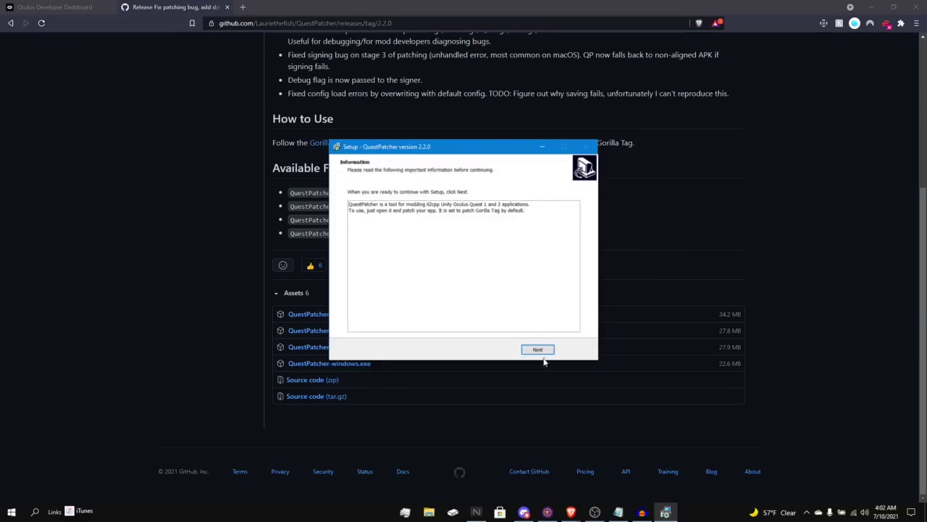
{"action": "left_click", "coordinate": [538, 350]}
{"action": "left_click", "coordinate": [536, 350]}
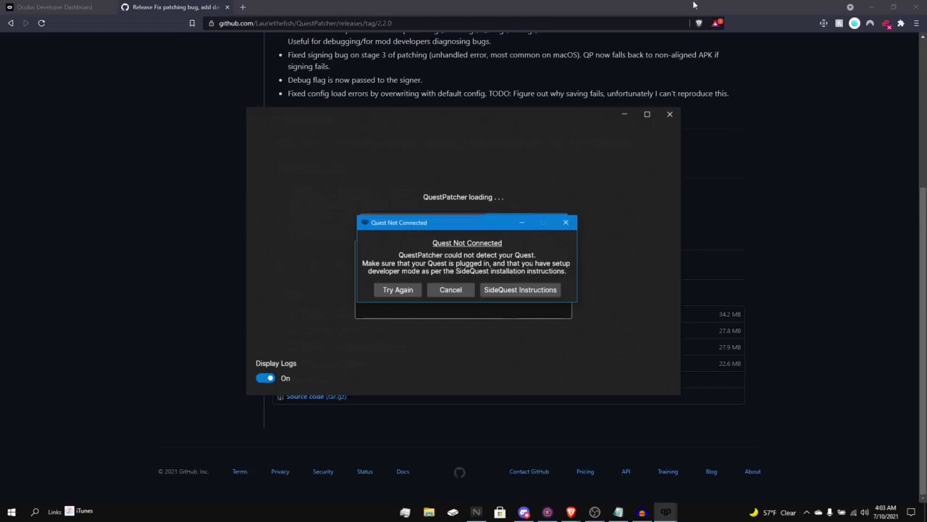
Retry detecting the Quest, patch Gorilla Tag, and confirm the Patching Complete message.
{"action": "left_click", "coordinate": [412, 290]}
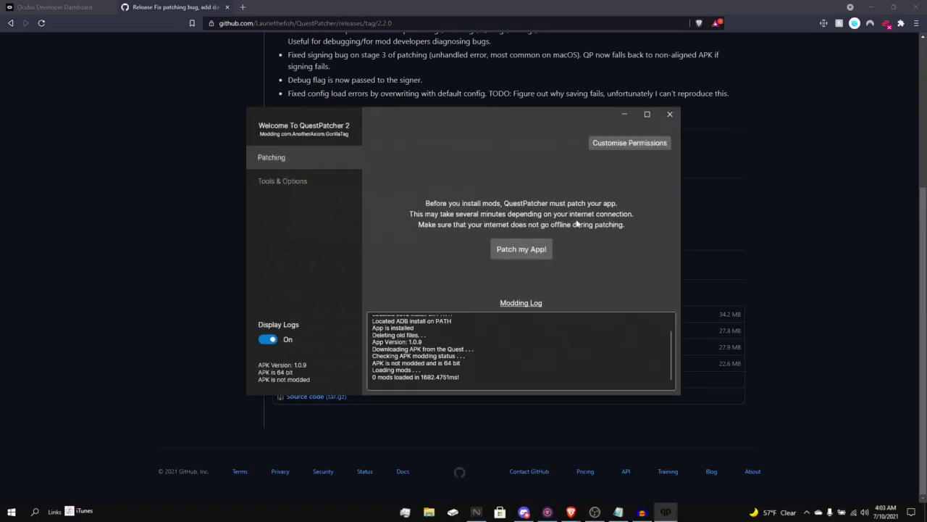
{"action": "left_click", "coordinate": [529, 252]}
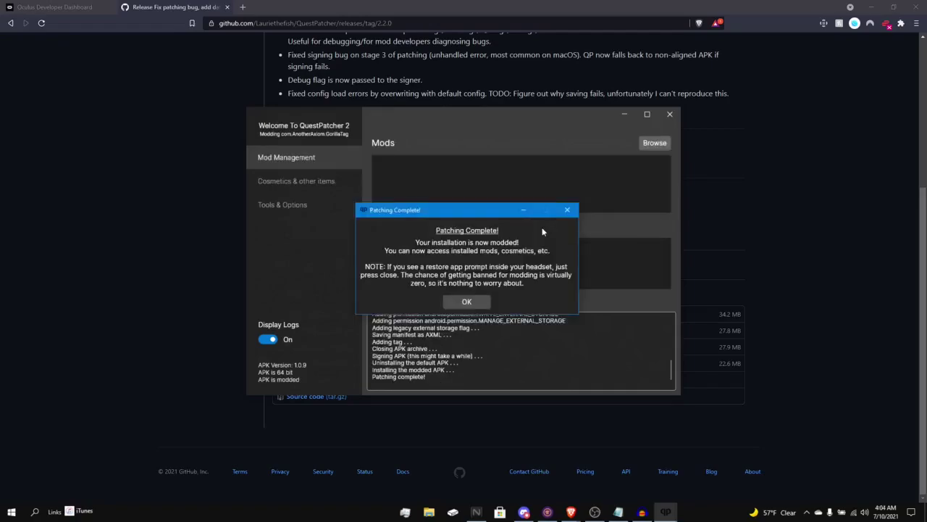
{"action": "left_click", "coordinate": [467, 302]}
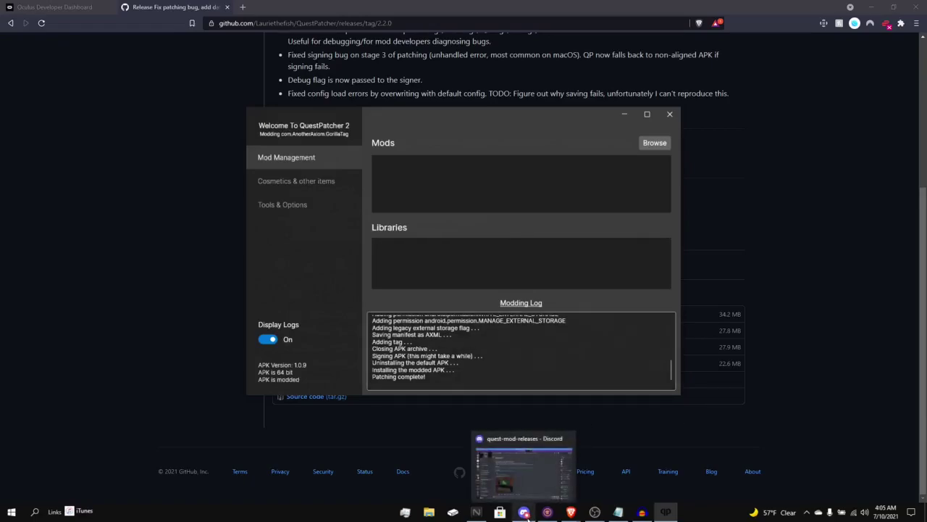
{"action": "left_click", "coordinate": [526, 514]}
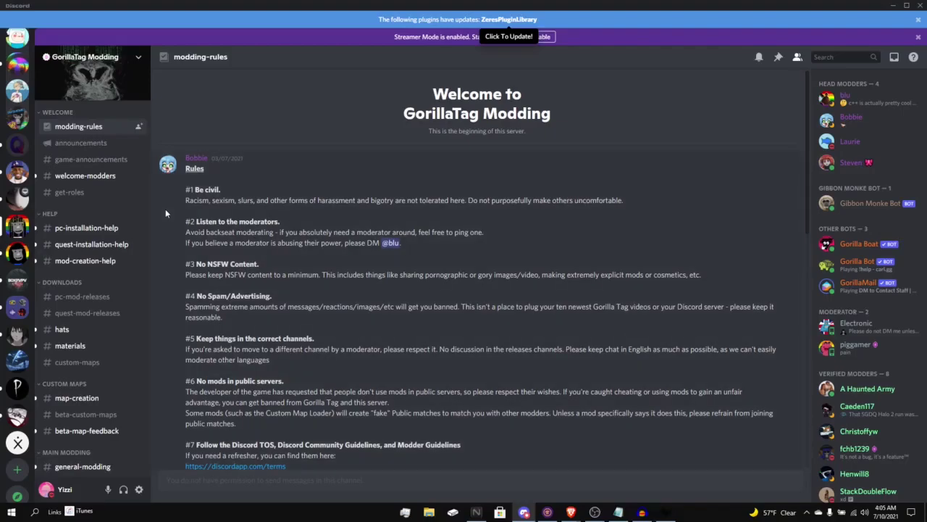
Scroll the quest-mod-releases channel back up to the MonkeComputer 1.5.2 release post.
{"action": "mouse_move", "coordinate": [205, 173]}
{"action": "left_mouse_down"}
{"action": "mouse_move", "coordinate": [367, 381]}
{"action": "mouse_move", "coordinate": [425, 428]}
{"action": "left_mouse_up"}
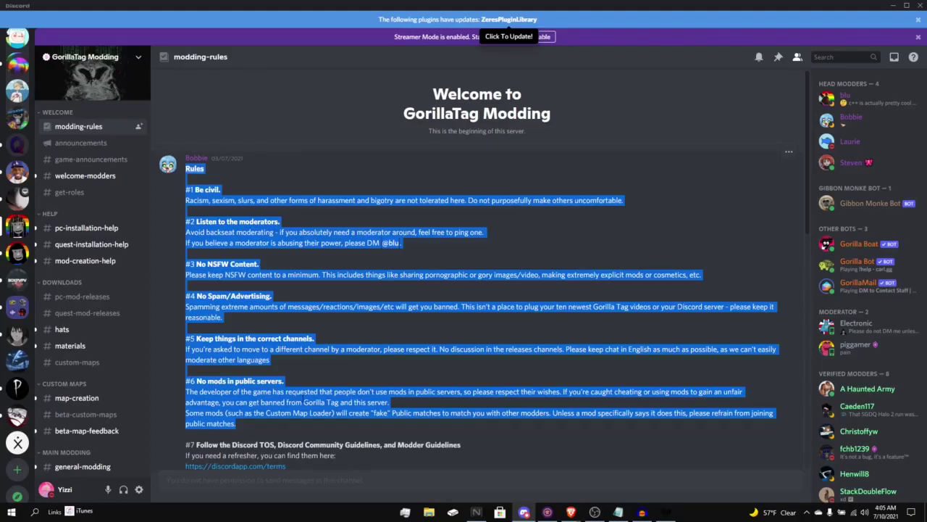
{"action": "left_click", "coordinate": [301, 400]}
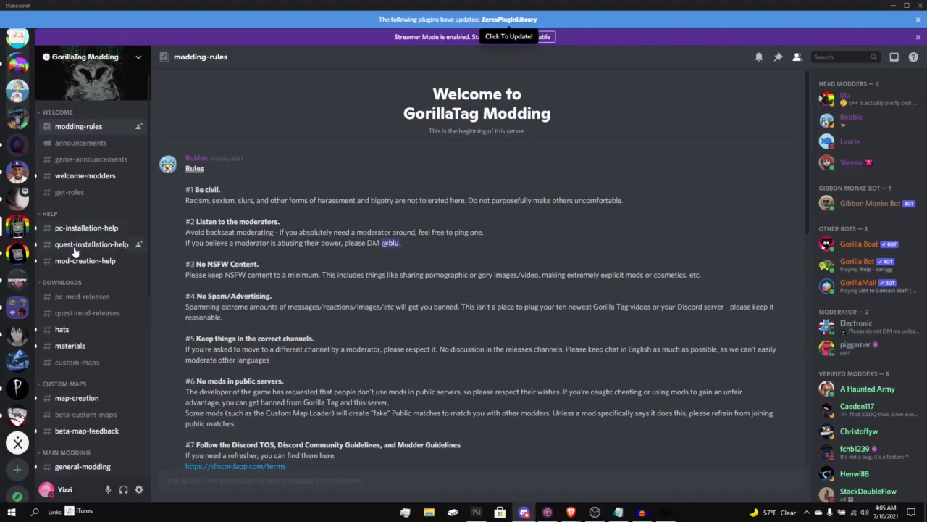
{"action": "scroll", "coordinate": [76, 250], "scroll_direction": "down", "scroll_amount": 3}
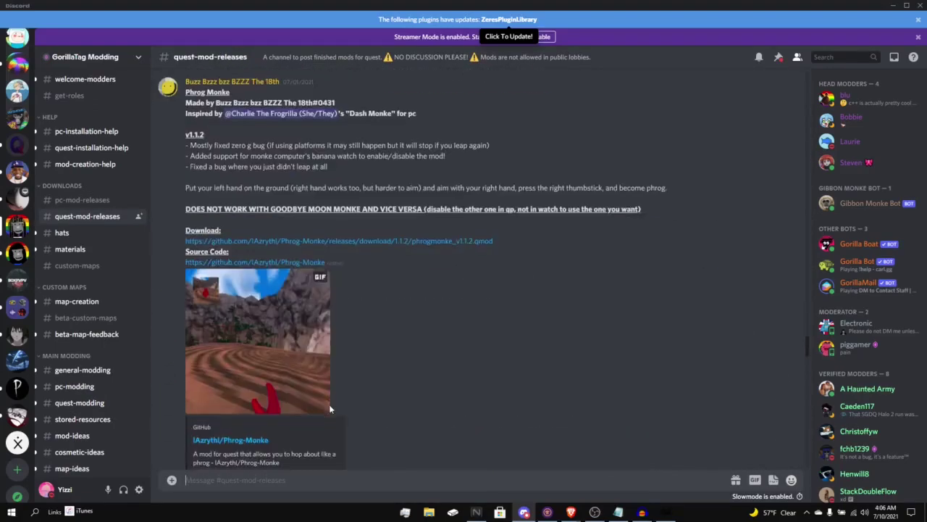
{"action": "scroll", "coordinate": [294, 246], "scroll_direction": "up", "scroll_amount": 3}
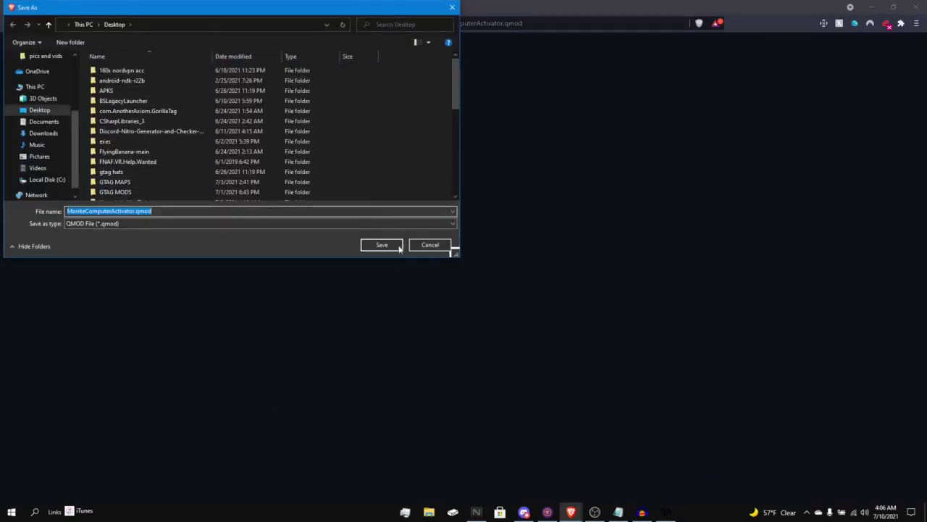
Save MonkeComputerActivator.qmod to the Desktop and drop it onto QuestPatcher's Mods panel.
{"action": "left_click", "coordinate": [386, 247]}
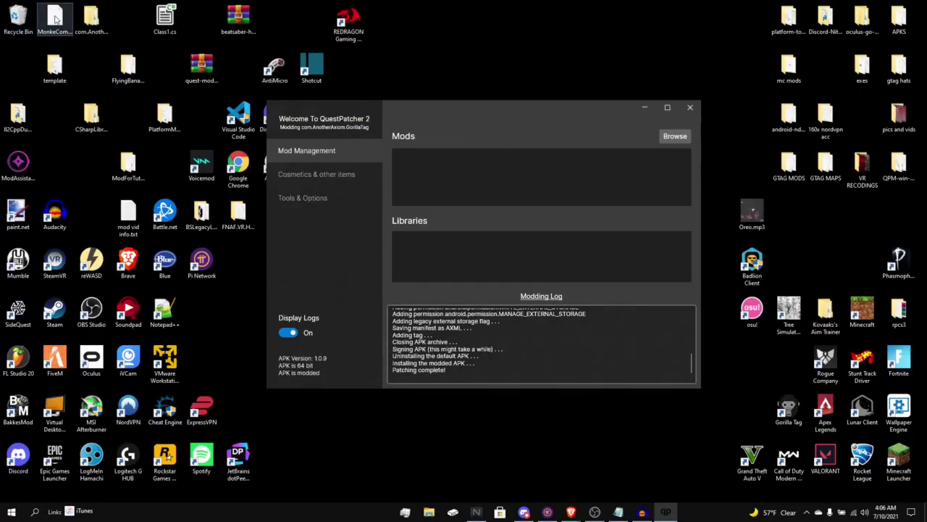
{"action": "mouse_move", "coordinate": [56, 19]}
{"action": "left_mouse_down"}
{"action": "mouse_move", "coordinate": [242, 173]}
{"action": "mouse_move", "coordinate": [509, 189]}
{"action": "left_mouse_up"}
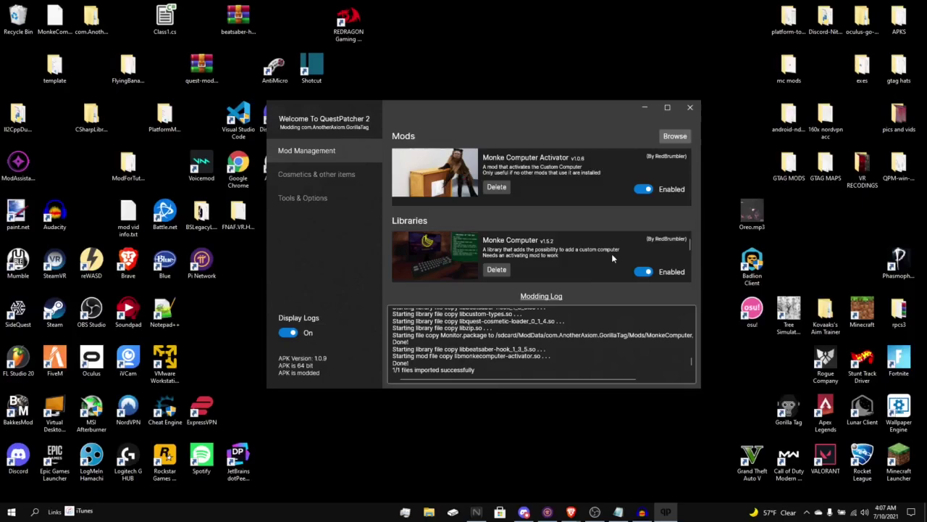
{"action": "left_click", "coordinate": [524, 512]}
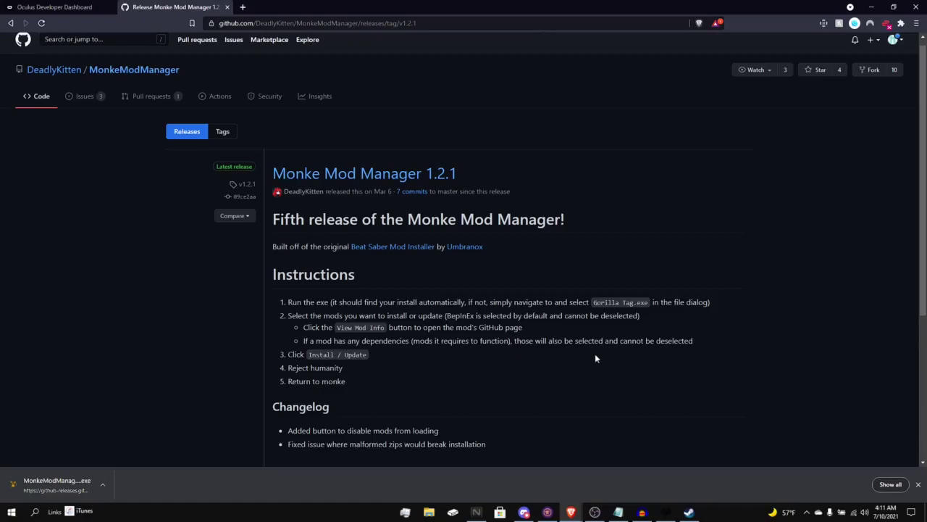
Download MonkeModManager.exe from the 1.2.1 release assets and run it from the download bar.
{"action": "scroll", "coordinate": [464, 305], "scroll_direction": "down", "scroll_amount": 3}
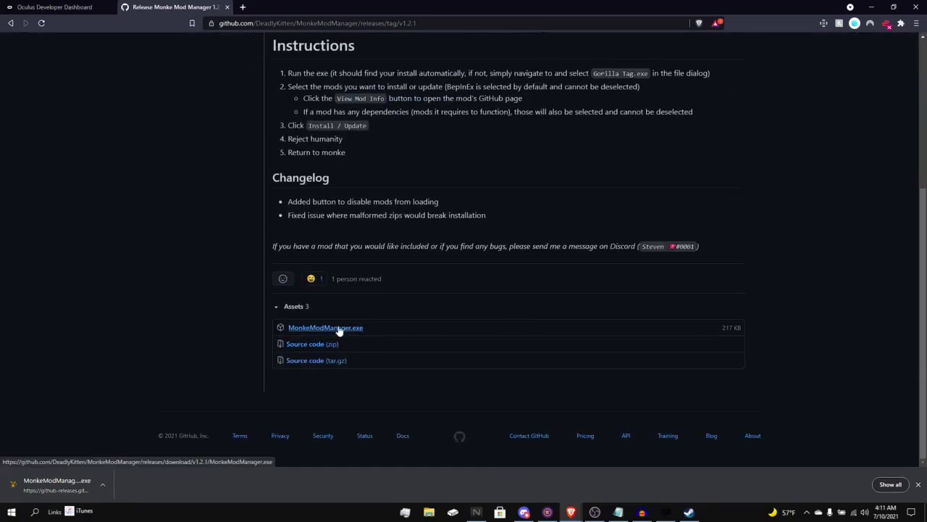
{"action": "left_click", "coordinate": [103, 484]}
{"action": "left_click", "coordinate": [128, 428]}
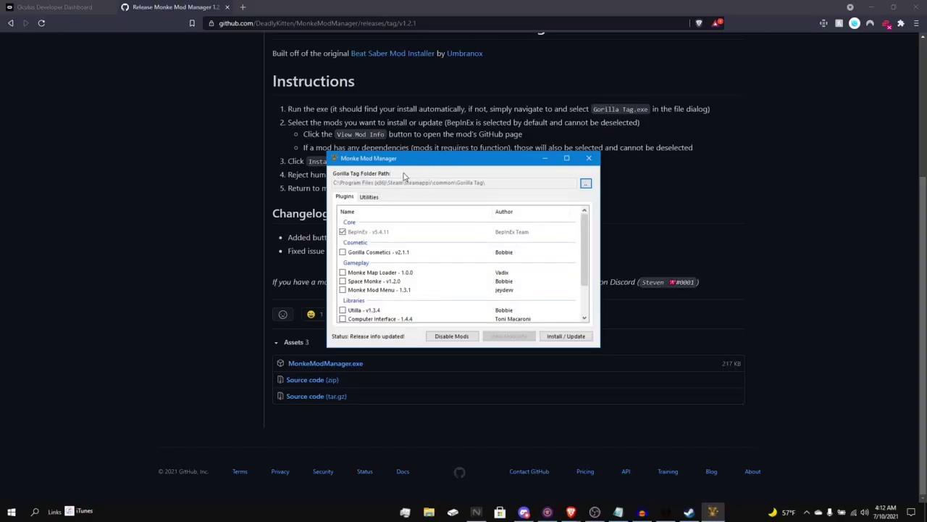
Set the game location to Gorilla Tag.exe, tick Monke Map Loader and Space Monke, and install them.
{"action": "left_click", "coordinate": [588, 185]}
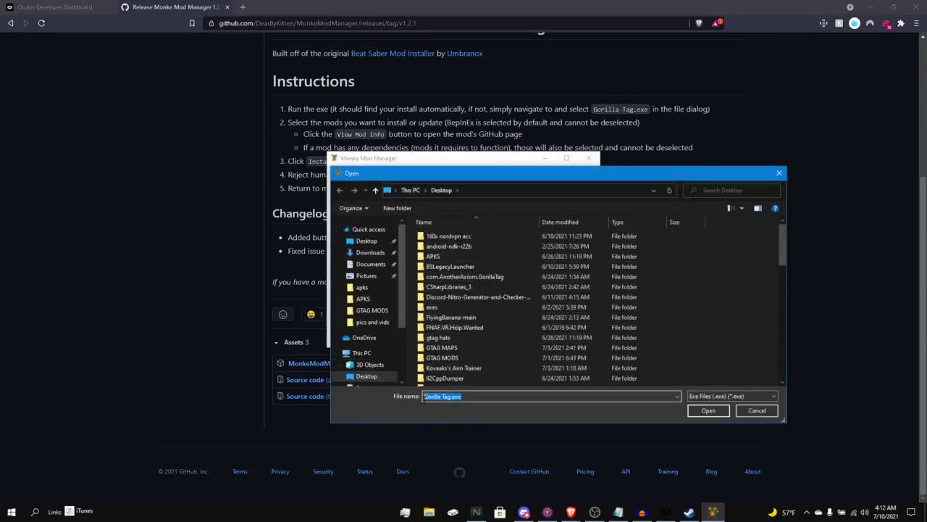
{"action": "key", "text": "Return"}
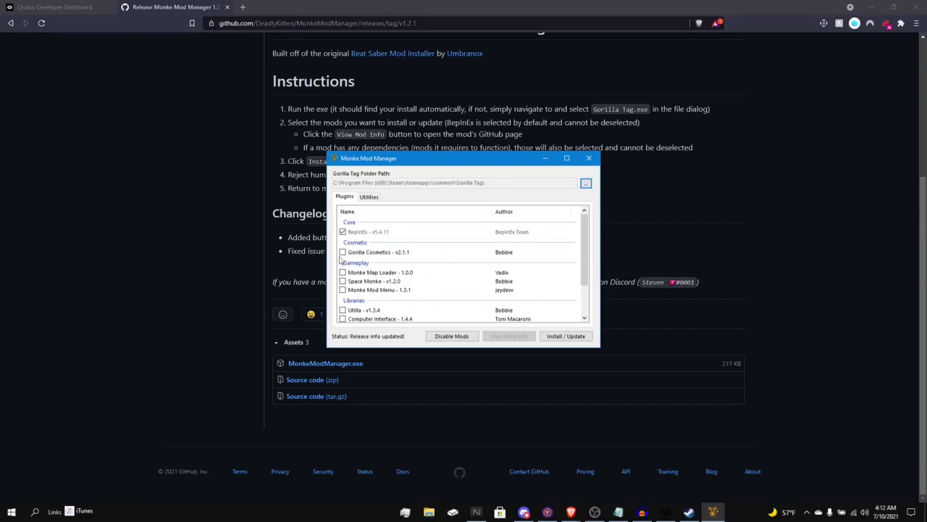
{"action": "left_click", "coordinate": [342, 273]}
{"action": "left_click", "coordinate": [342, 281]}
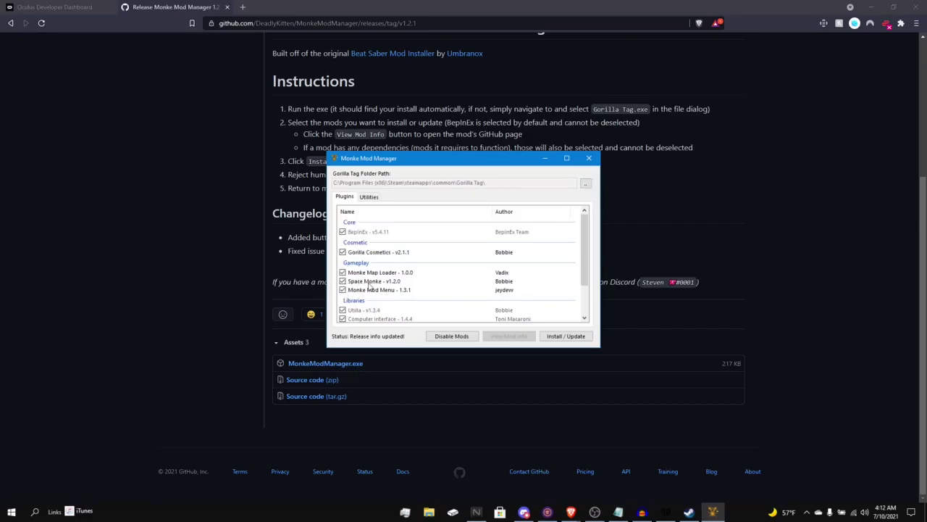
{"action": "left_click", "coordinate": [544, 338]}
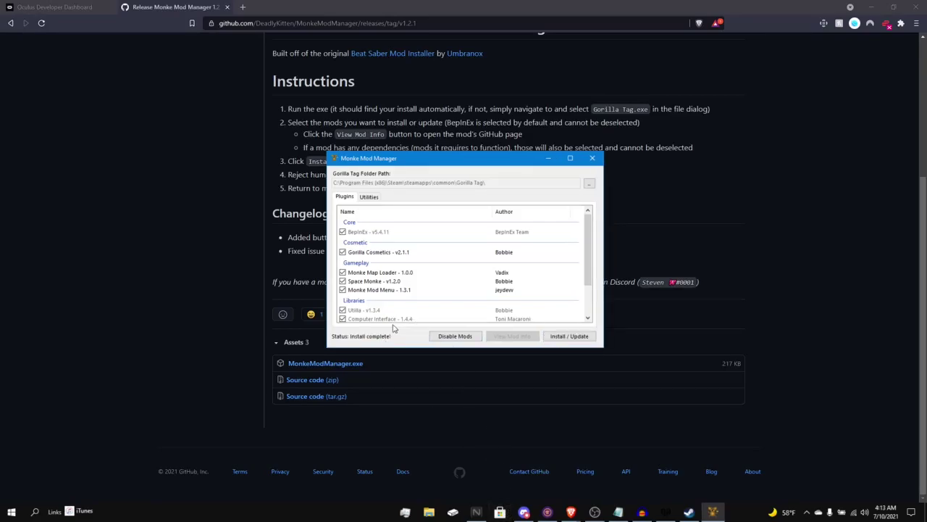
{"action": "left_click", "coordinate": [524, 512]}
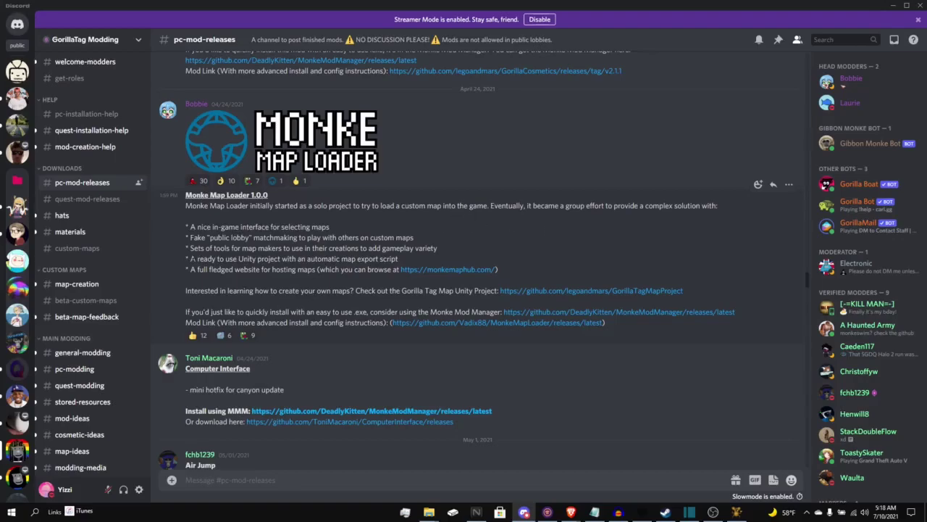
Follow the Monke Map Loader 1.0.0 link from pc-mod-releases and download MonkeMapLoader-1.0.0.zip.
{"action": "left_click_drag", "start_coordinate": [185, 195], "coordinate": [266, 196]}
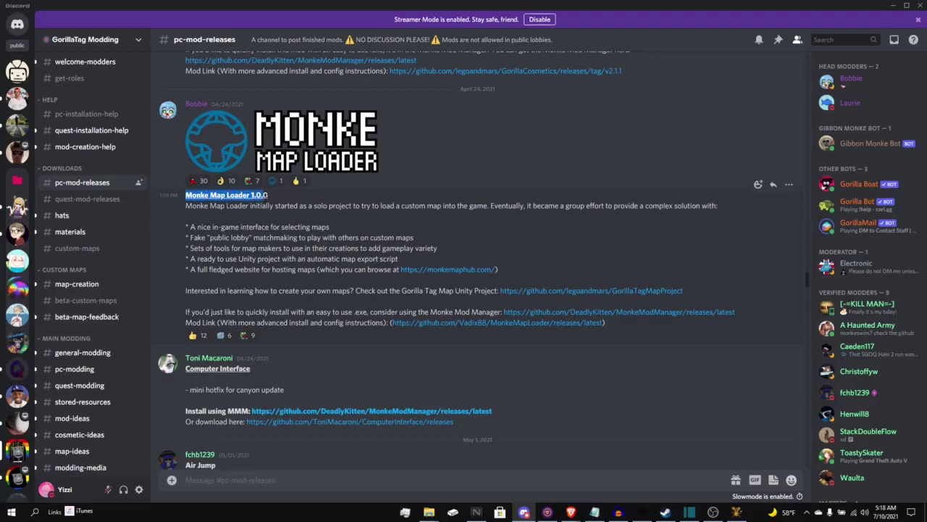
{"action": "left_click", "coordinate": [357, 251]}
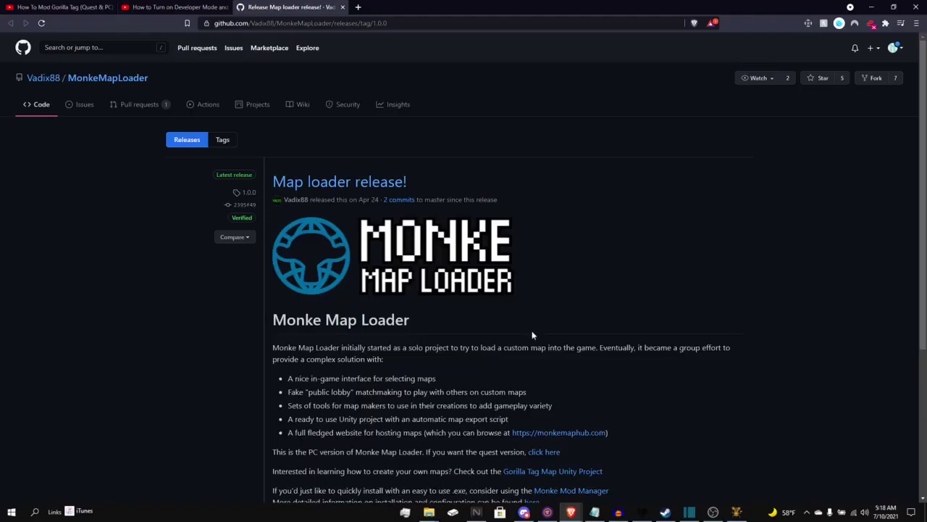
{"action": "scroll", "coordinate": [531, 334], "scroll_direction": "down", "scroll_amount": 4}
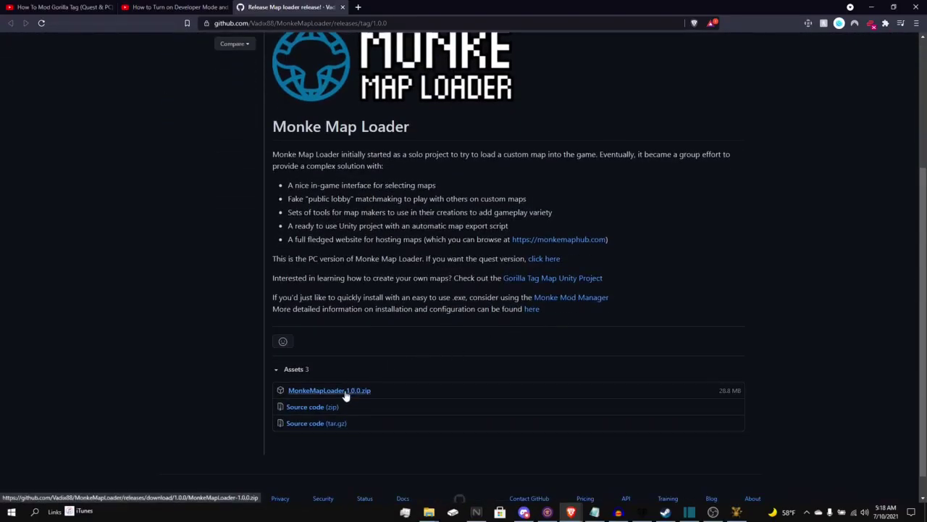
{"action": "left_click", "coordinate": [388, 247]}
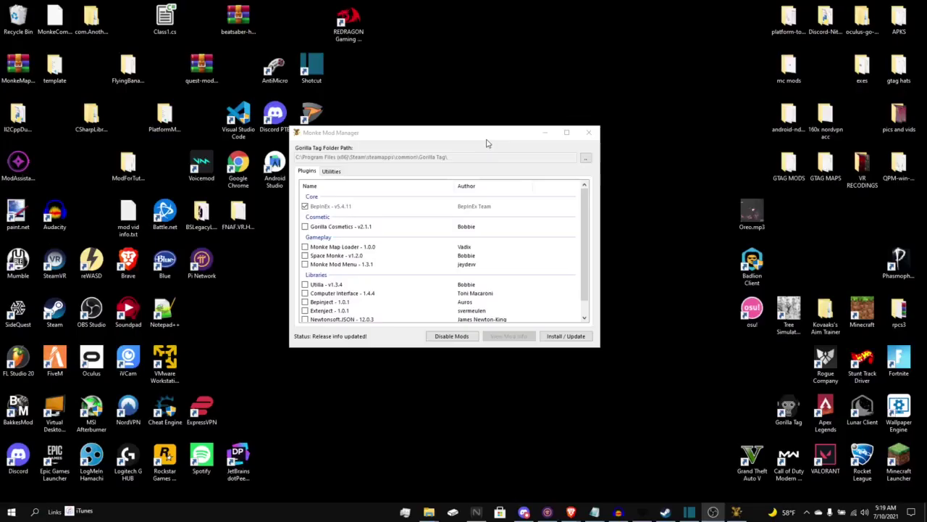
Open MonkeMapLoader-1.0.0.zip in WinRAR, drag its BepInEx folder onto the desktop, and open that folder.
{"action": "double_click", "coordinate": [19, 73]}
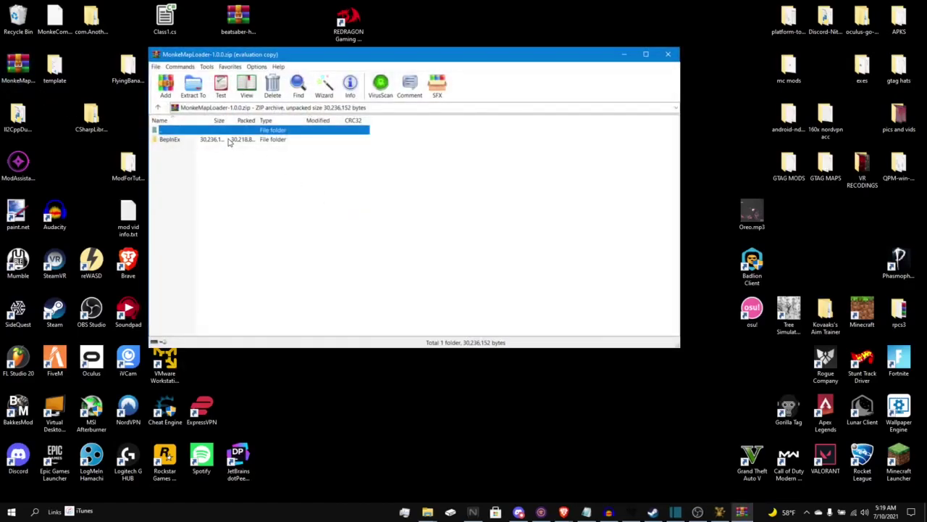
{"action": "left_click", "coordinate": [467, 211]}
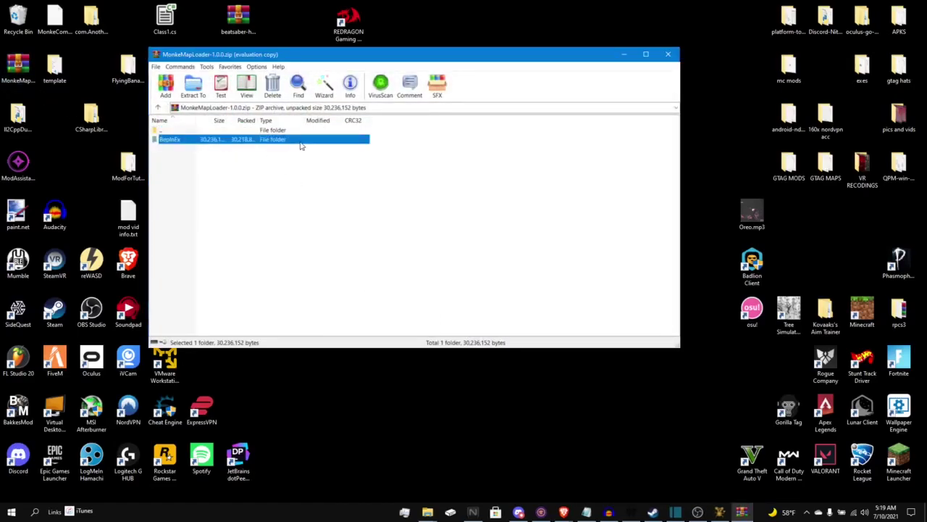
{"action": "left_click_drag", "start_coordinate": [170, 138], "coordinate": [532, 406]}
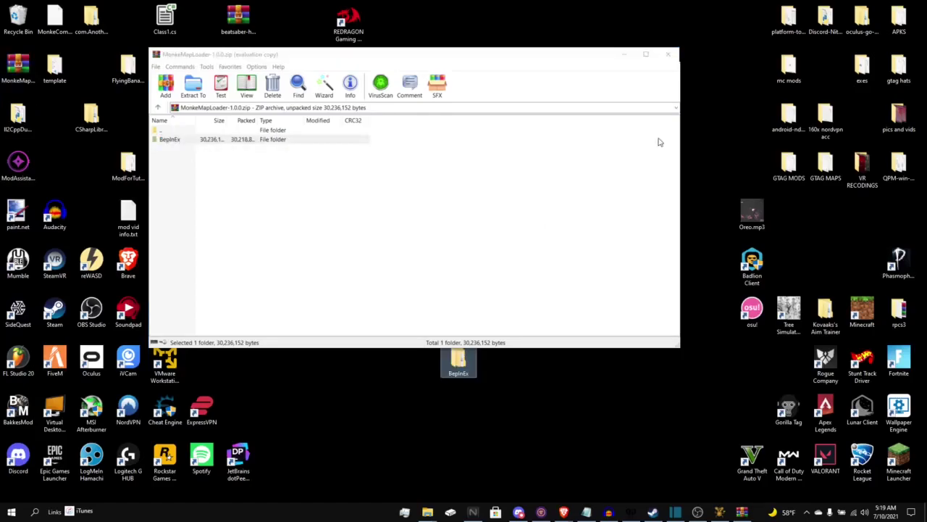
{"action": "left_click", "coordinate": [668, 54]}
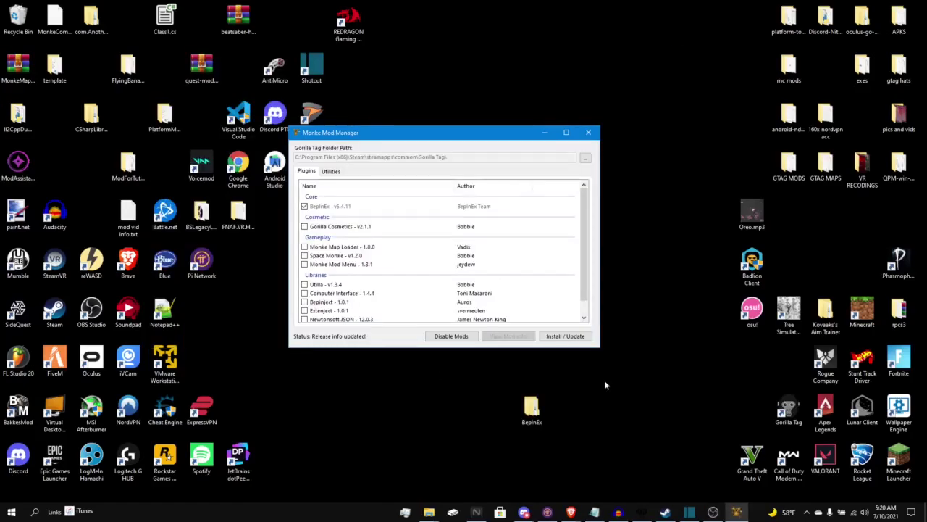
{"action": "double_click", "coordinate": [531, 405]}
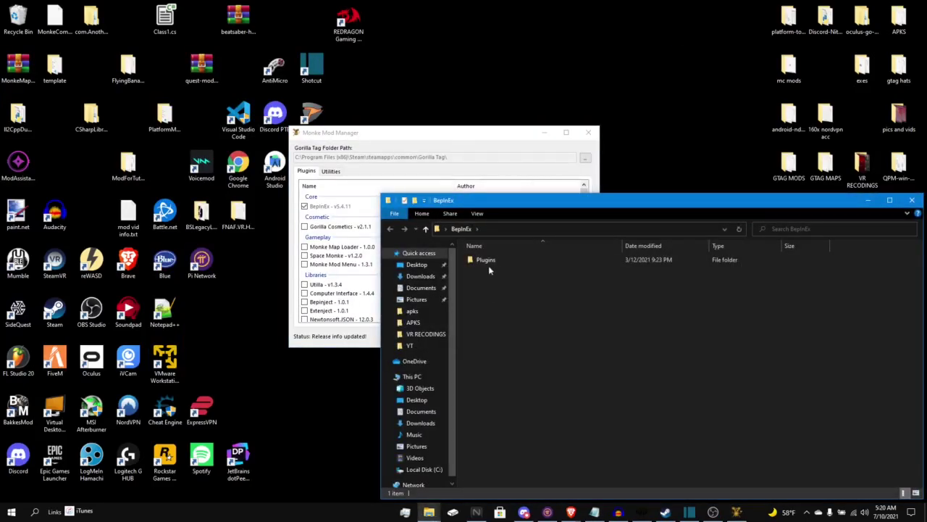
Open the extracted Plugins folder, then the Gorilla Tag game folder from Monke Mod Manager.
{"action": "left_click", "coordinate": [498, 266]}
{"action": "double_click", "coordinate": [498, 262]}
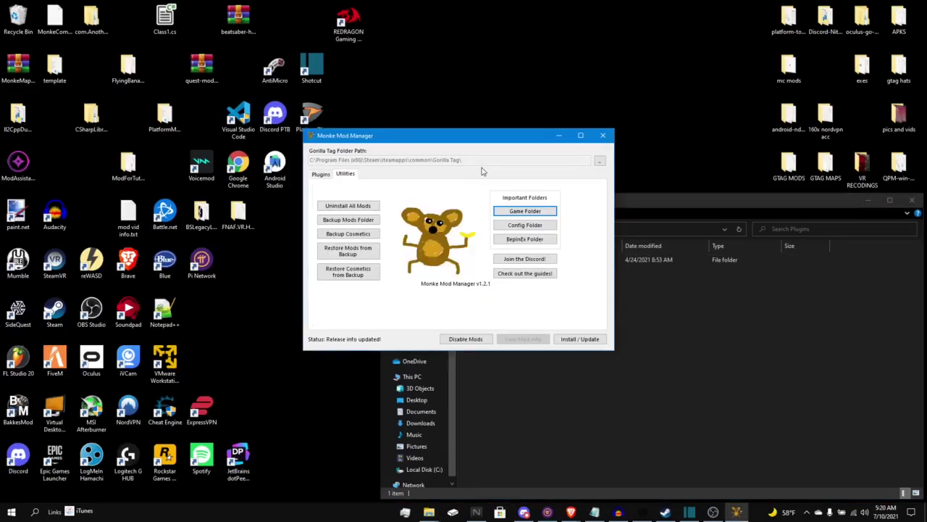
{"action": "left_click", "coordinate": [676, 261]}
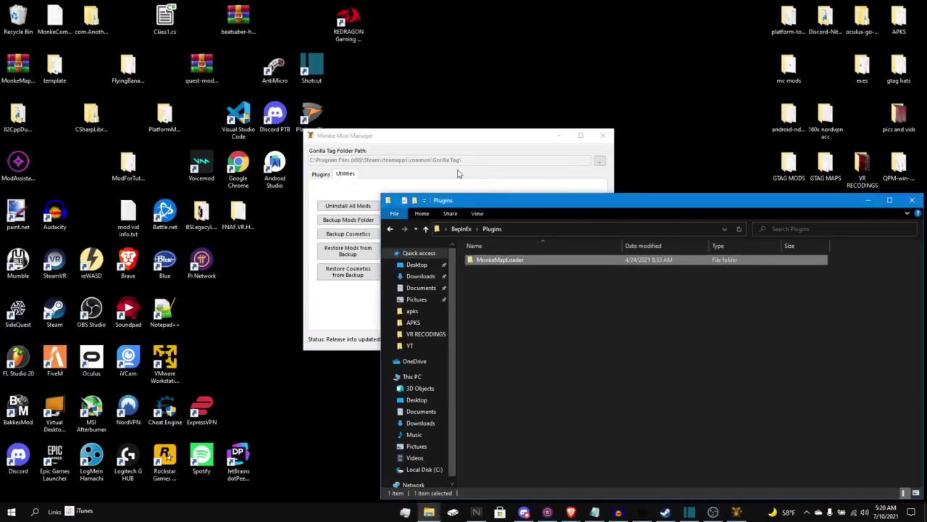
{"action": "left_click", "coordinate": [376, 132]}
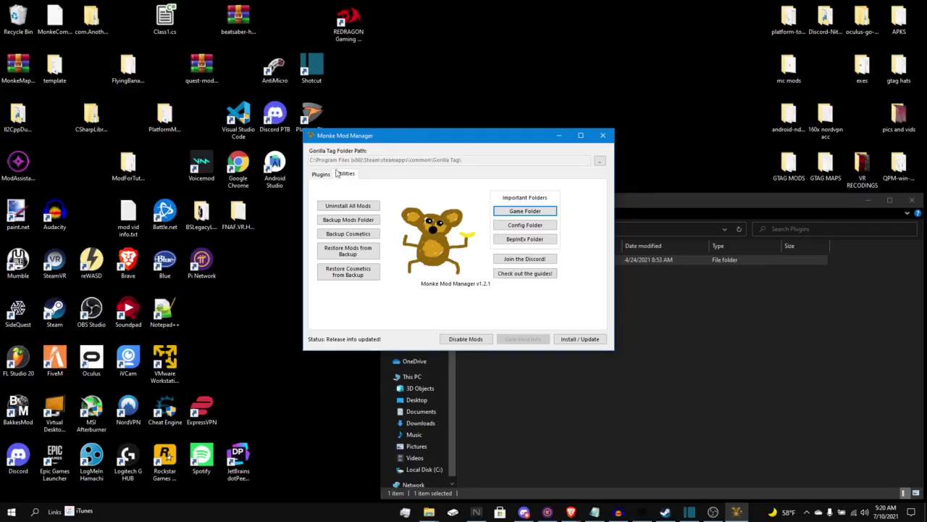
{"action": "left_click", "coordinate": [351, 176]}
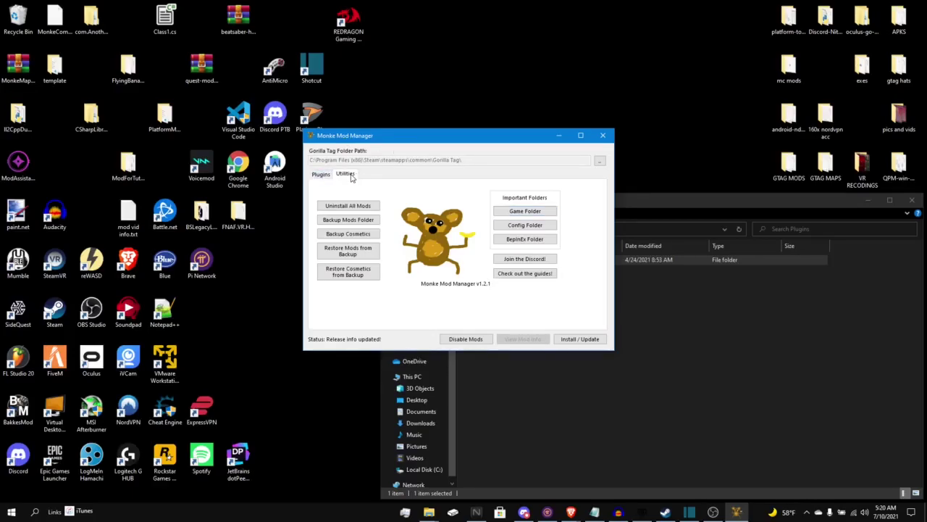
{"action": "left_click", "coordinate": [545, 213]}
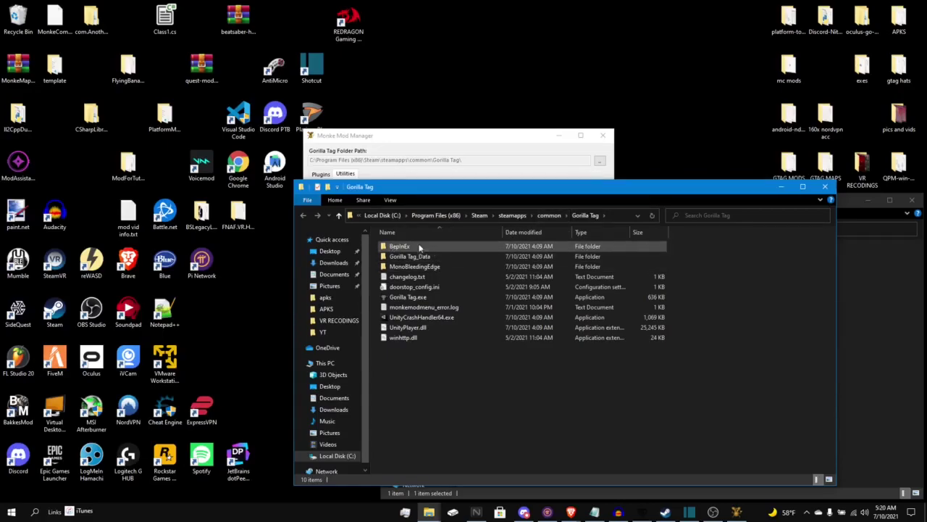
Move MonkeMapLoader into Gorilla Tag's BepInEx plugins folder, replacing the existing files.
{"action": "double_click", "coordinate": [419, 247]}
{"action": "double_click", "coordinate": [417, 279]}
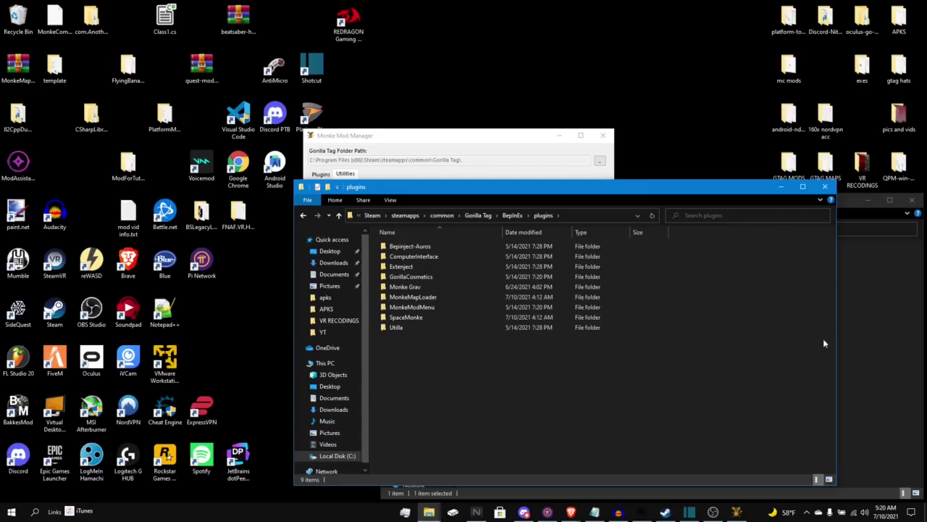
{"action": "left_click", "coordinate": [865, 348]}
{"action": "mouse_move", "coordinate": [526, 265]}
{"action": "left_mouse_down"}
{"action": "mouse_move", "coordinate": [465, 285]}
{"action": "mouse_move", "coordinate": [486, 286]}
{"action": "mouse_move", "coordinate": [377, 284]}
{"action": "mouse_move", "coordinate": [377, 302]}
{"action": "left_mouse_up"}
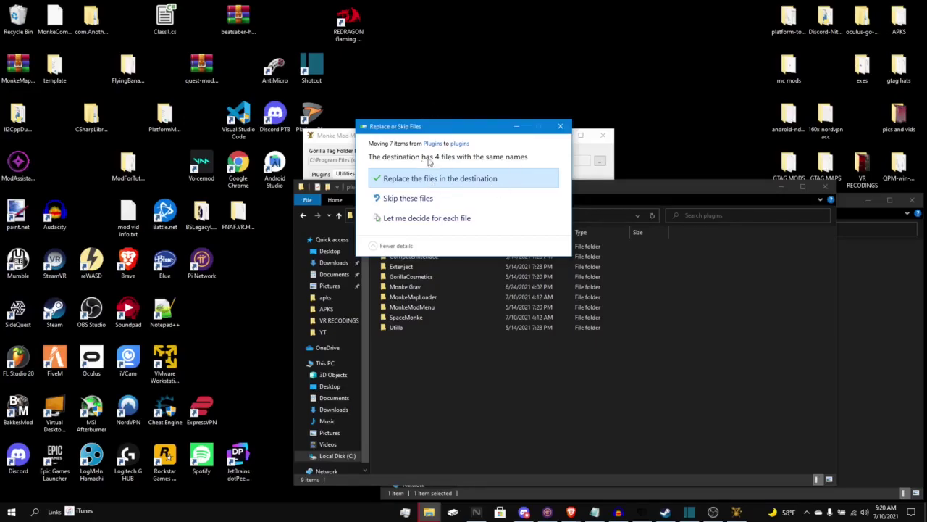
{"action": "left_click", "coordinate": [422, 181]}
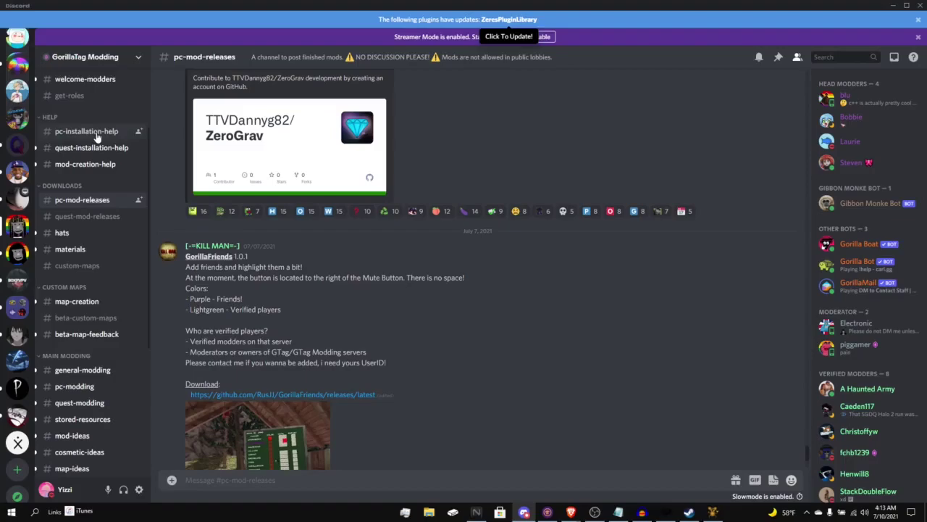
Switch Discord to the #pc-installation-help channel of the GorillaTag Modding server.
{"action": "left_click", "coordinate": [97, 137]}
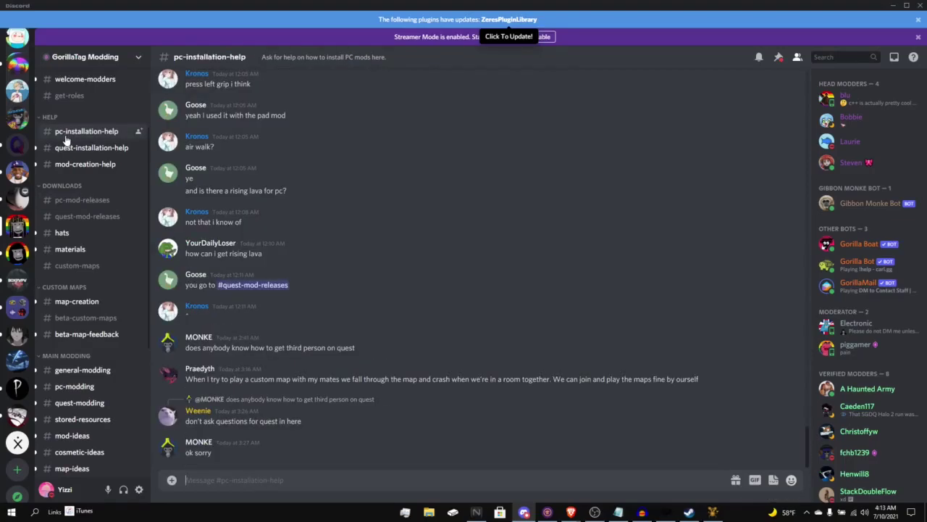